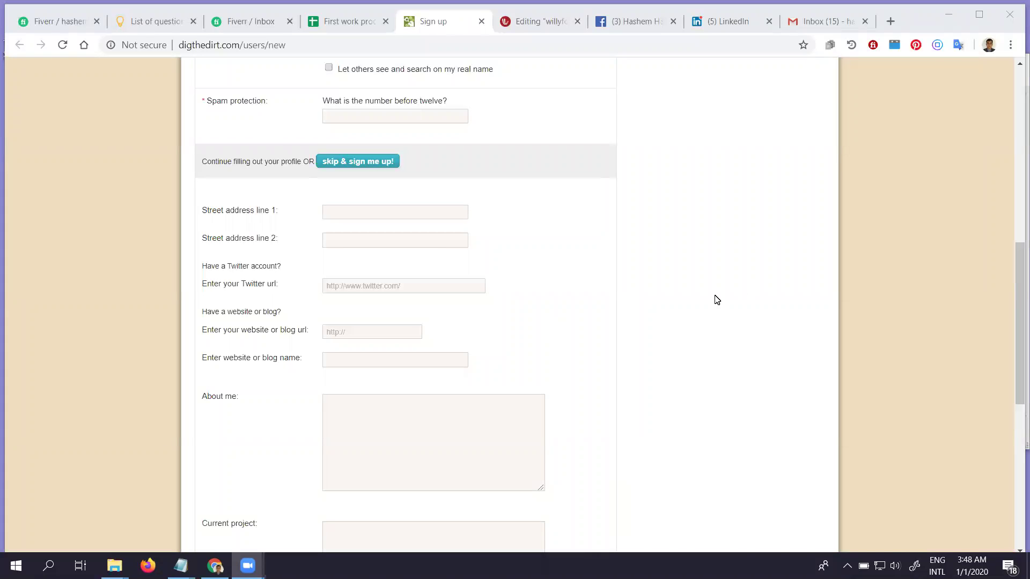
- Review the DigtheDirt sign-up form, covering the optional profile fields, the spam protection question and the required account fields
scroll(749, 314, down, 3)
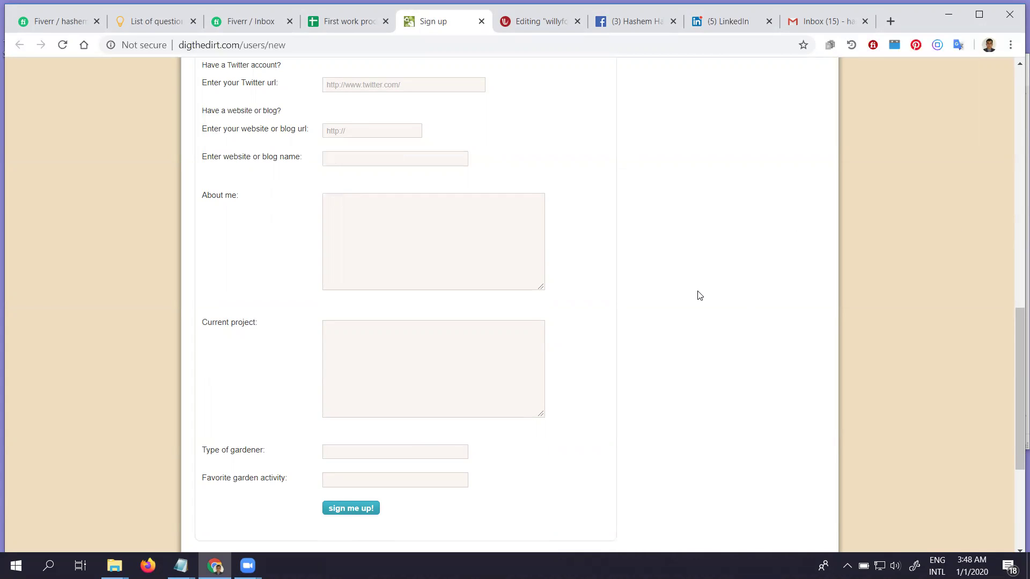
scroll(700, 296, up, 5)
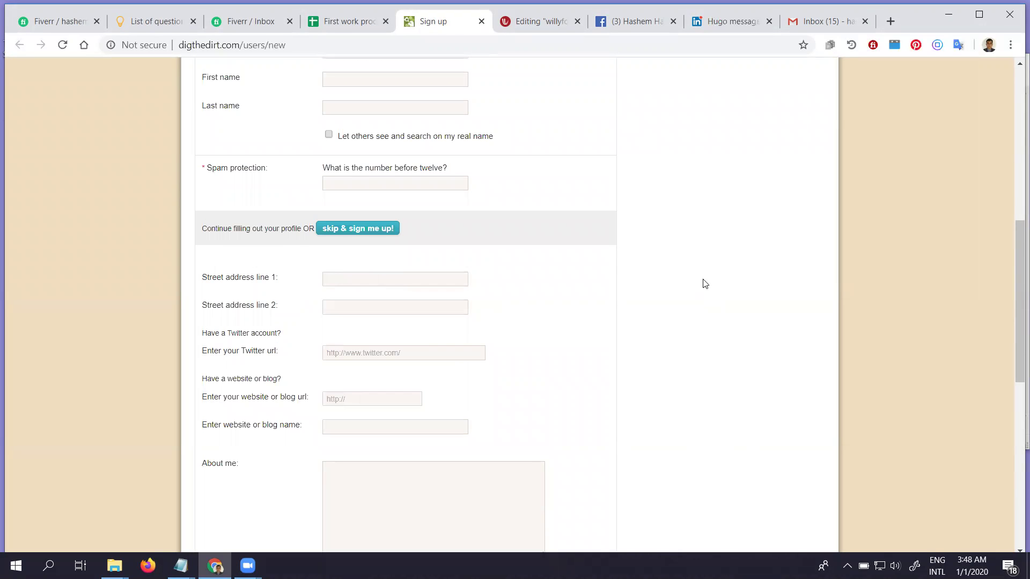
scroll(705, 284, up, 3)
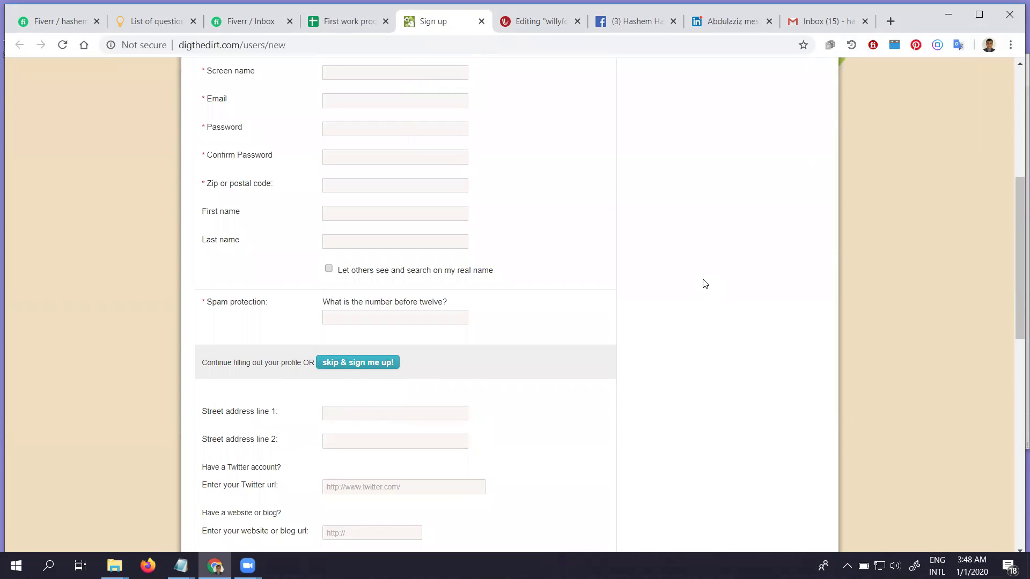
scroll(705, 284, up, 3)
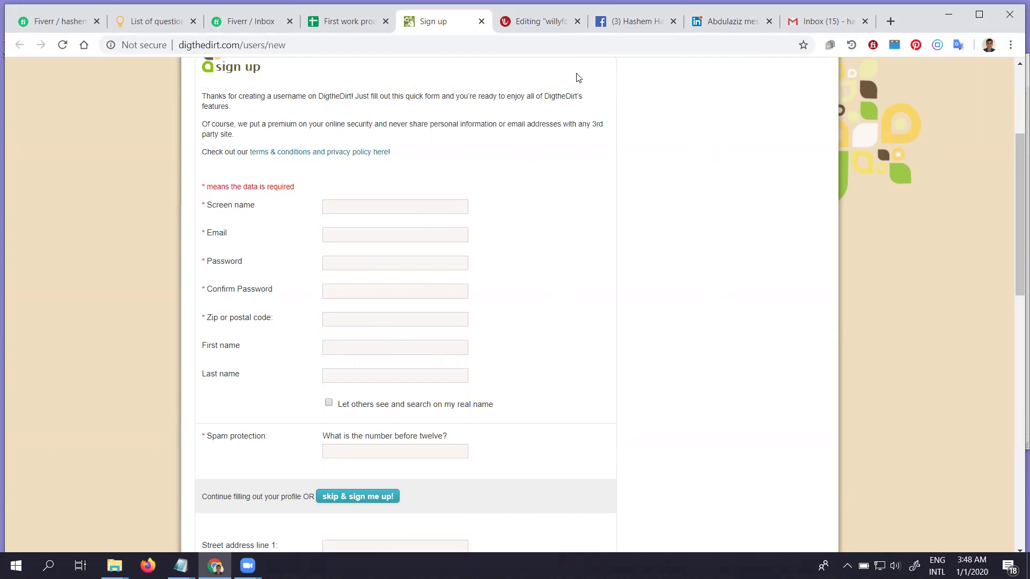
- Switch to the First work proof sheet and examine its columns from Web Link through Question and Ans
click(350, 21)
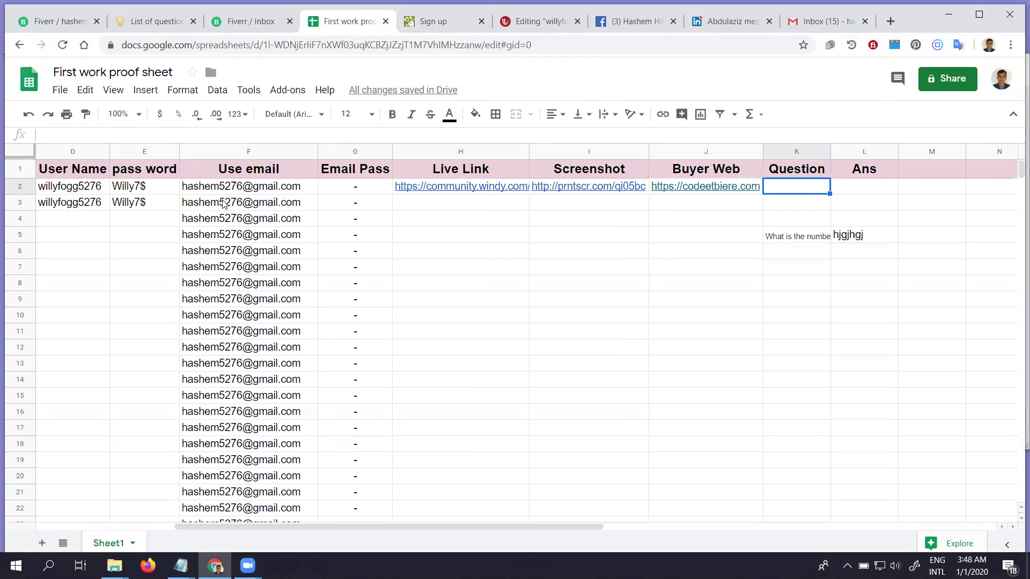
click(20, 187)
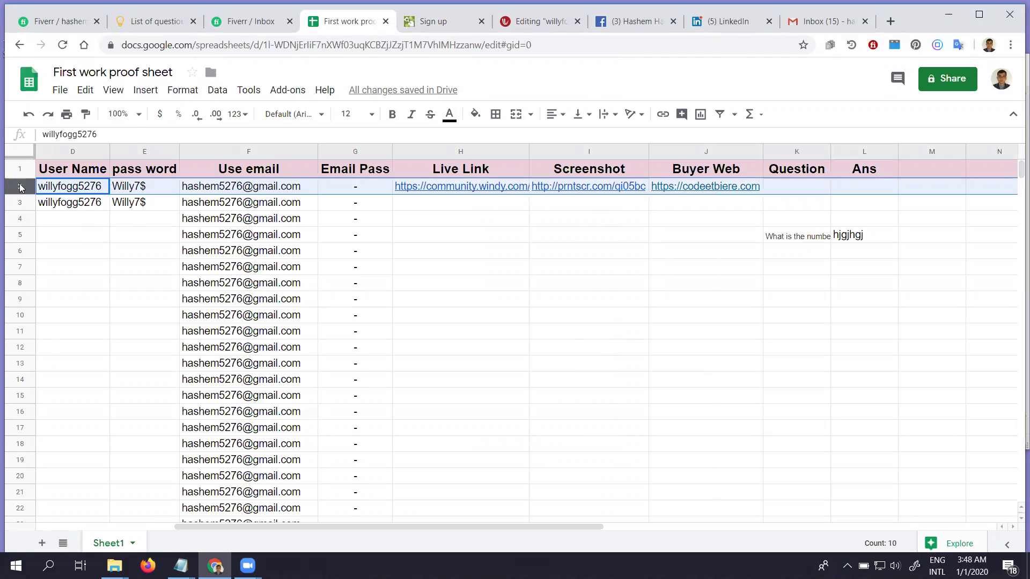
key(Home)
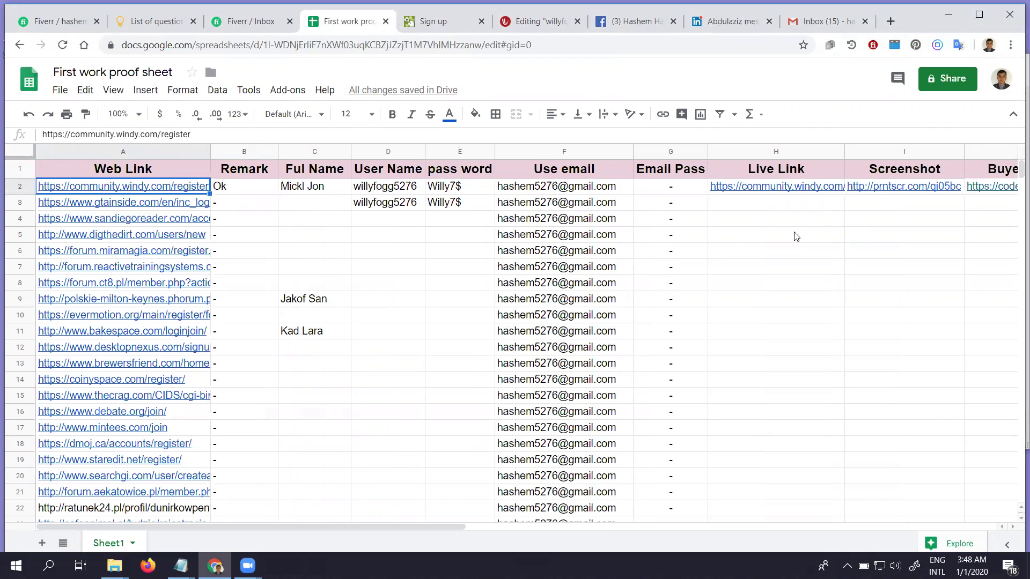
click(807, 203)
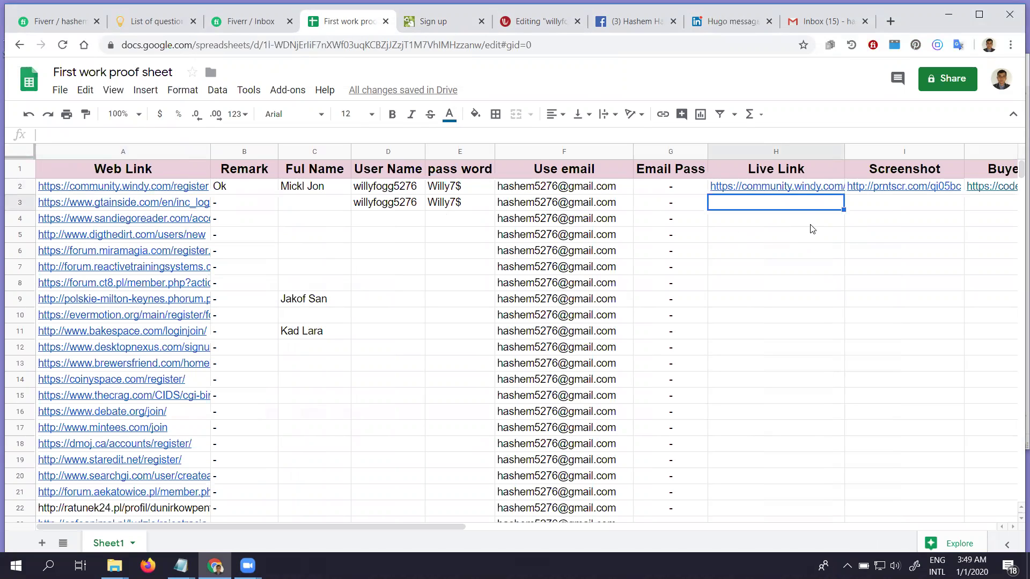
key(Tab)
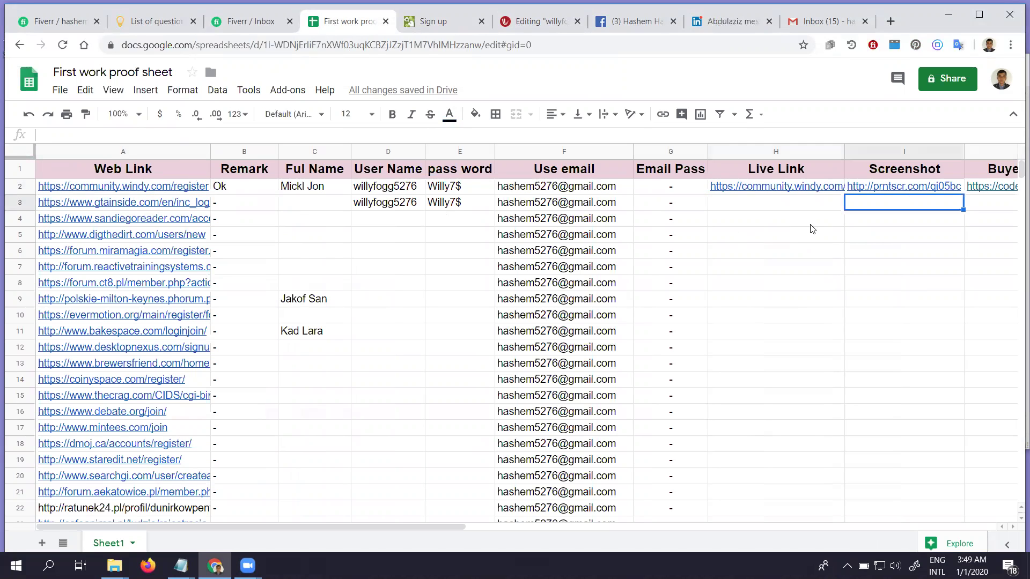
key(Tab)
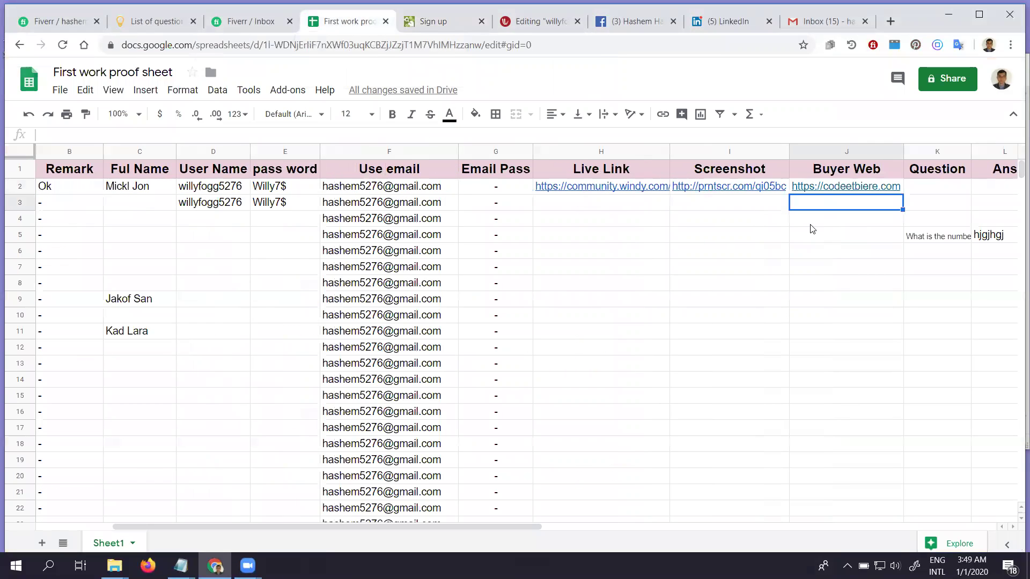
key(Tab)
key(Tab)
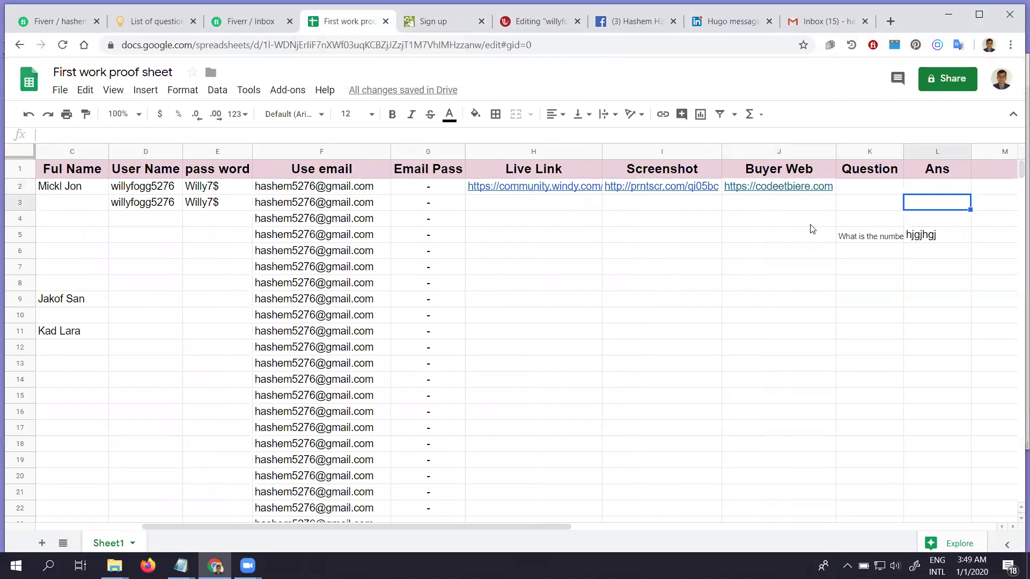
key(Tab)
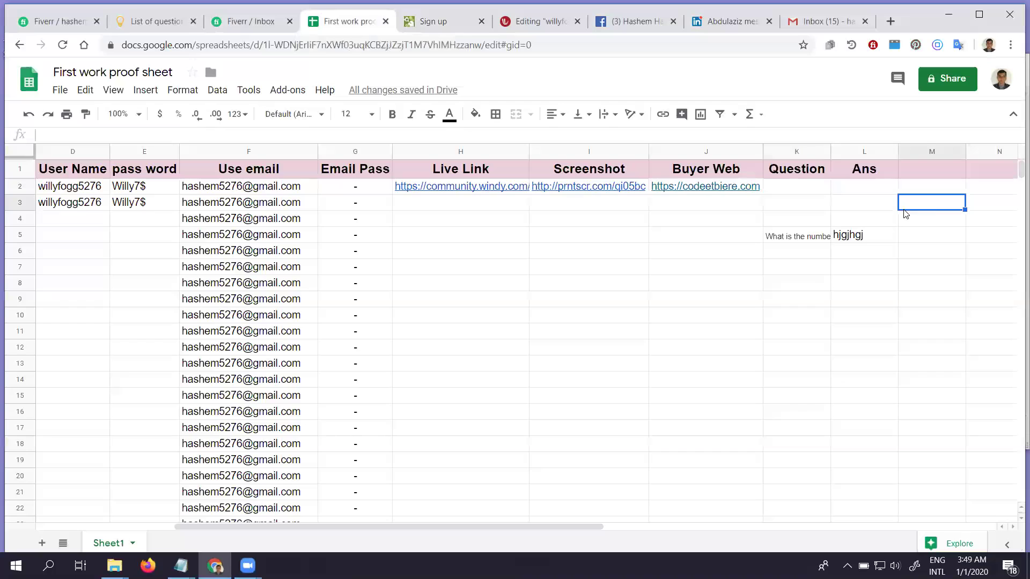
click(926, 152)
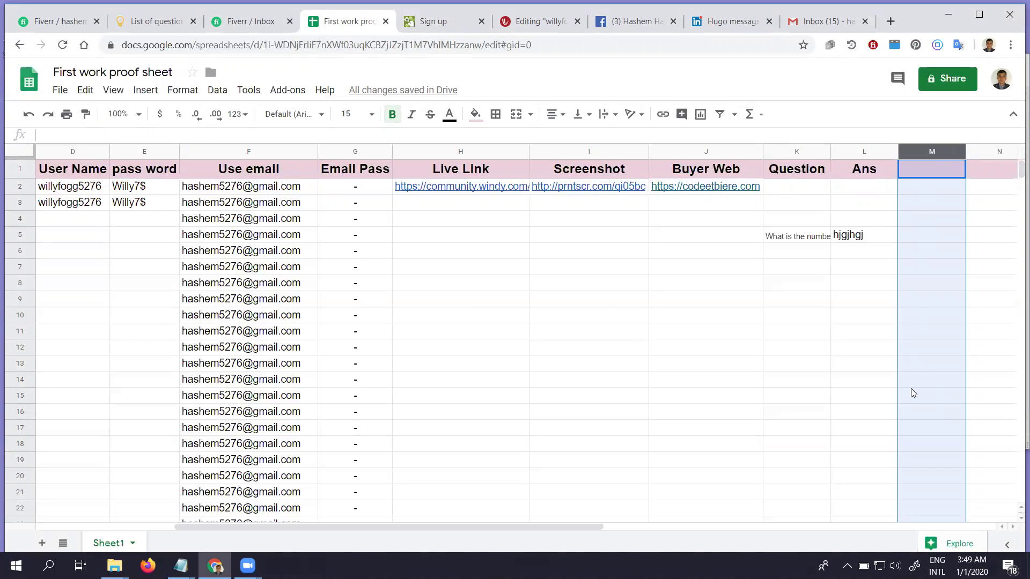
click(996, 236)
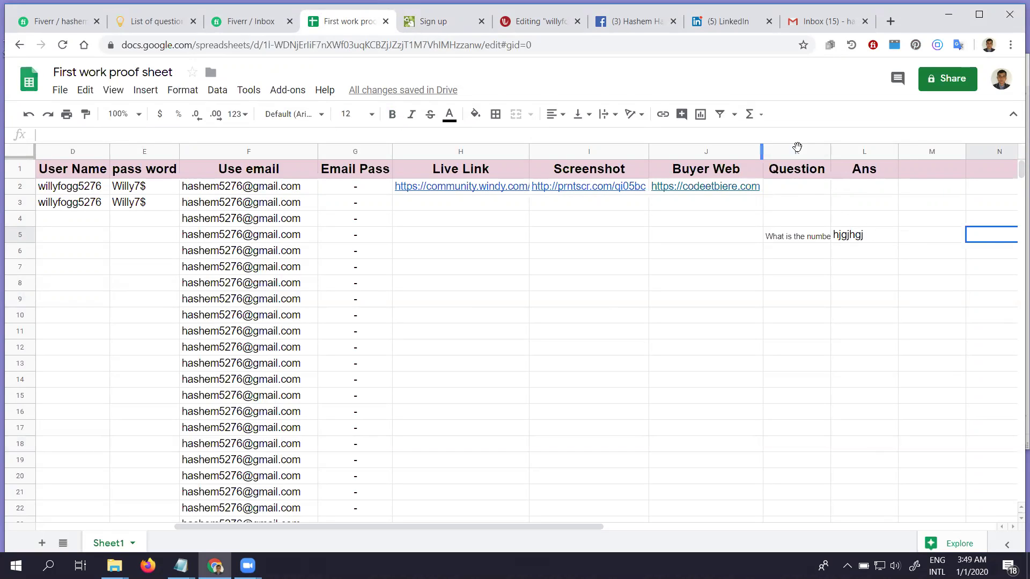
- Set the font size of the entire header row to 12
click(20, 171)
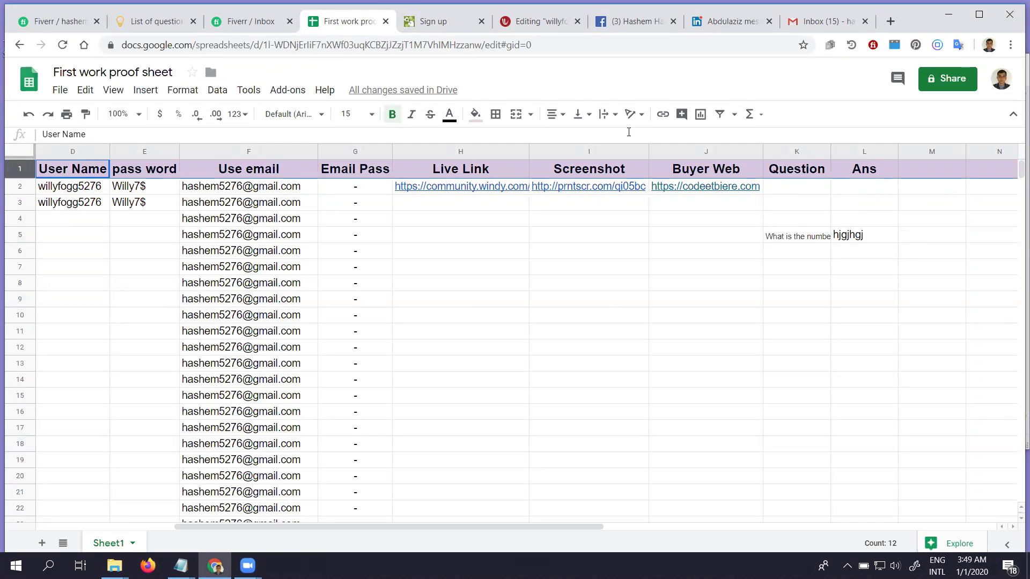
click(355, 114)
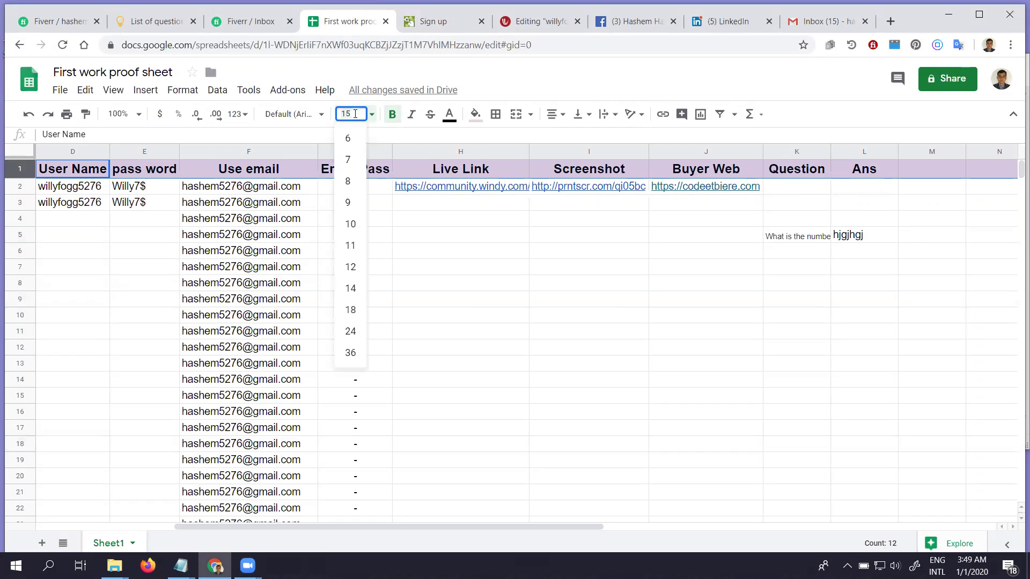
text(12)
key(Return)
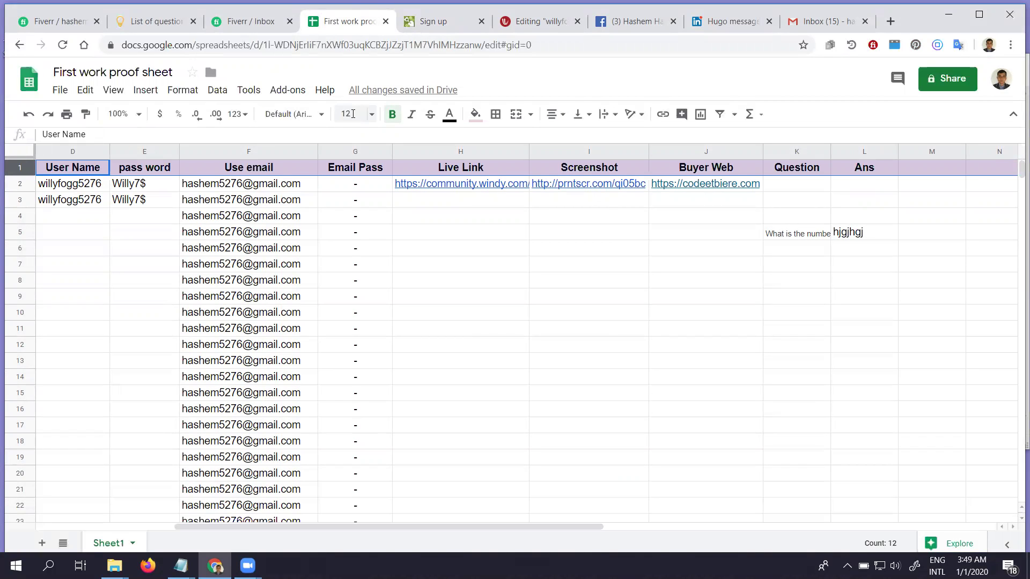
- Select the whole sheet and apply font size 12 to all cells
click(21, 154)
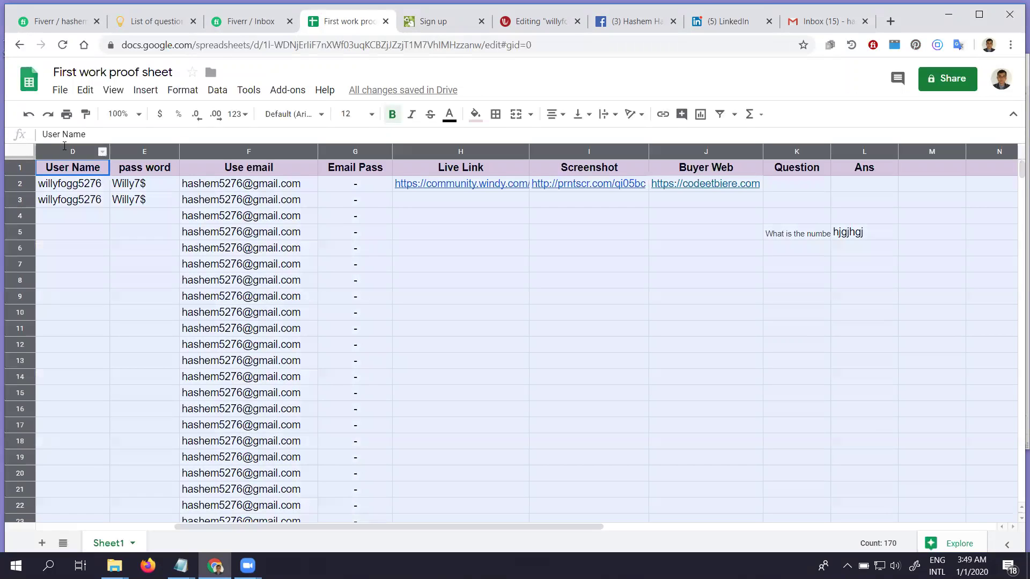
click(355, 112)
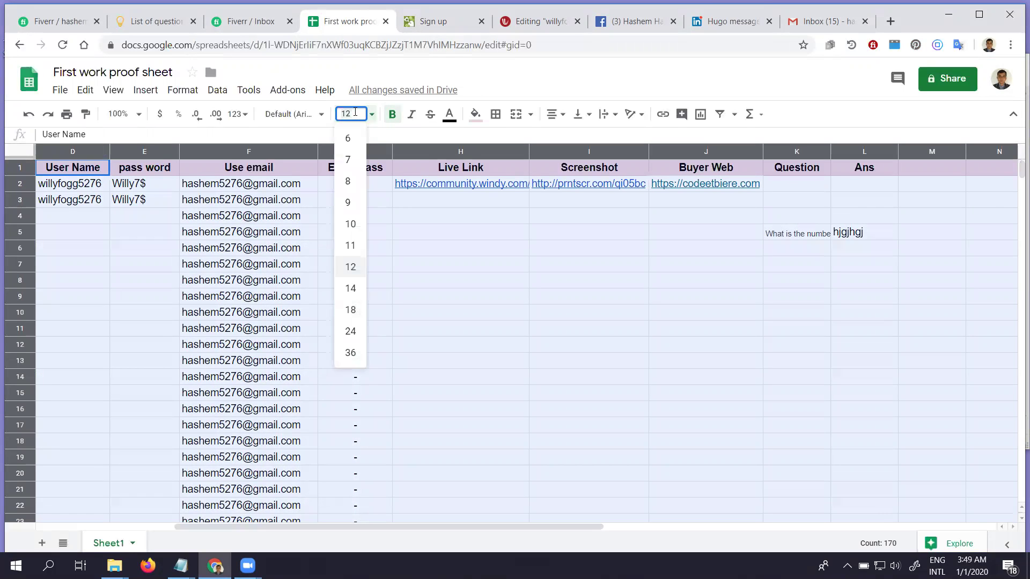
key(Return)
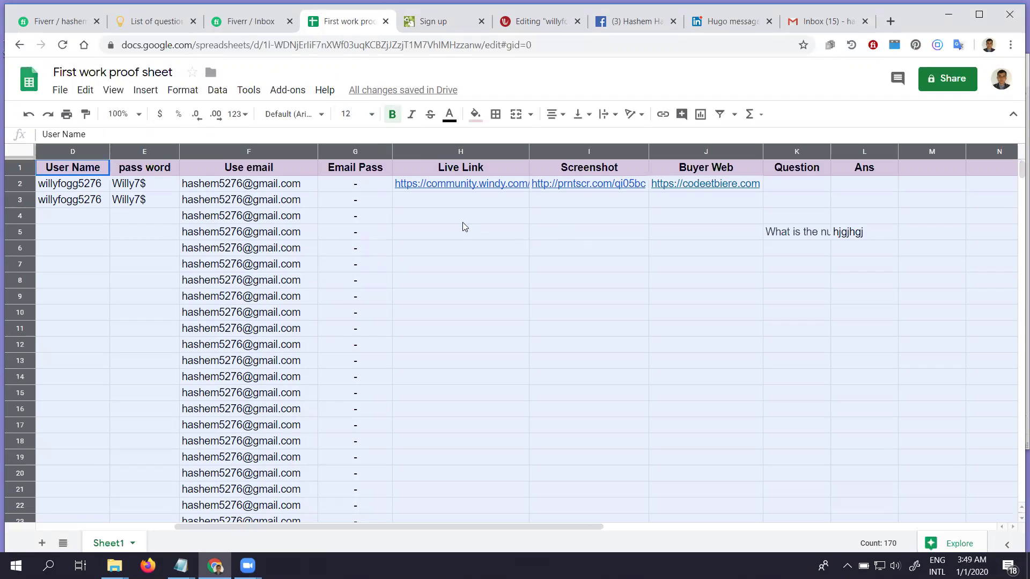
- Switch to the Fiverr order page and review the buyer conversation, order requirements, attachment, order summary and delivery countdown
click(68, 23)
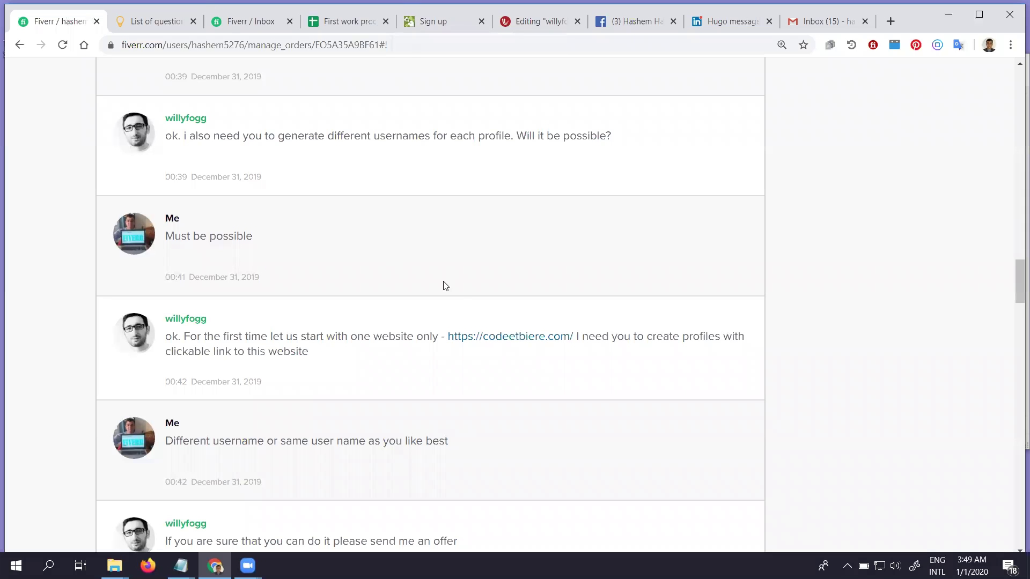
scroll(499, 321, down, 12)
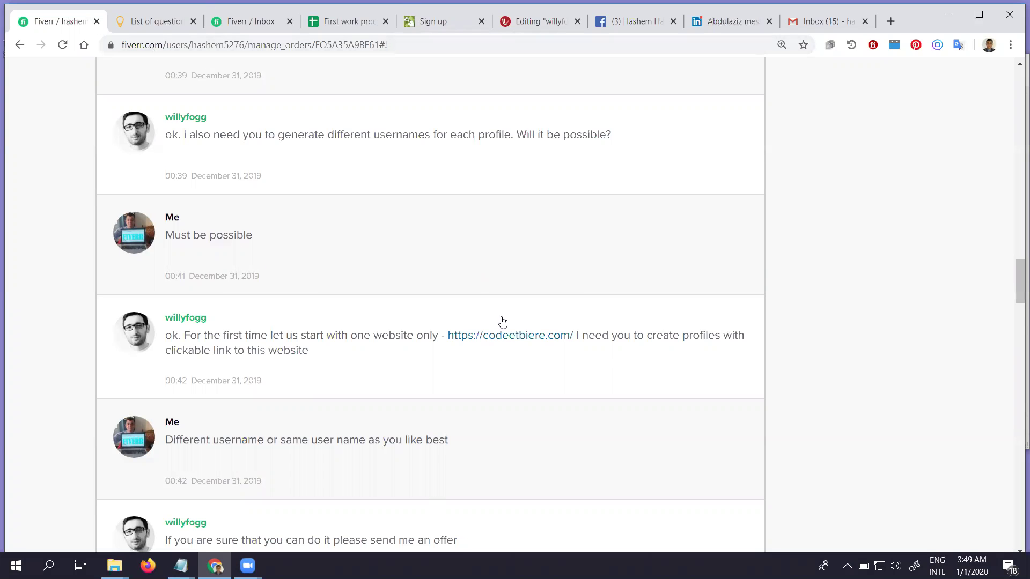
scroll(504, 319, down, 20)
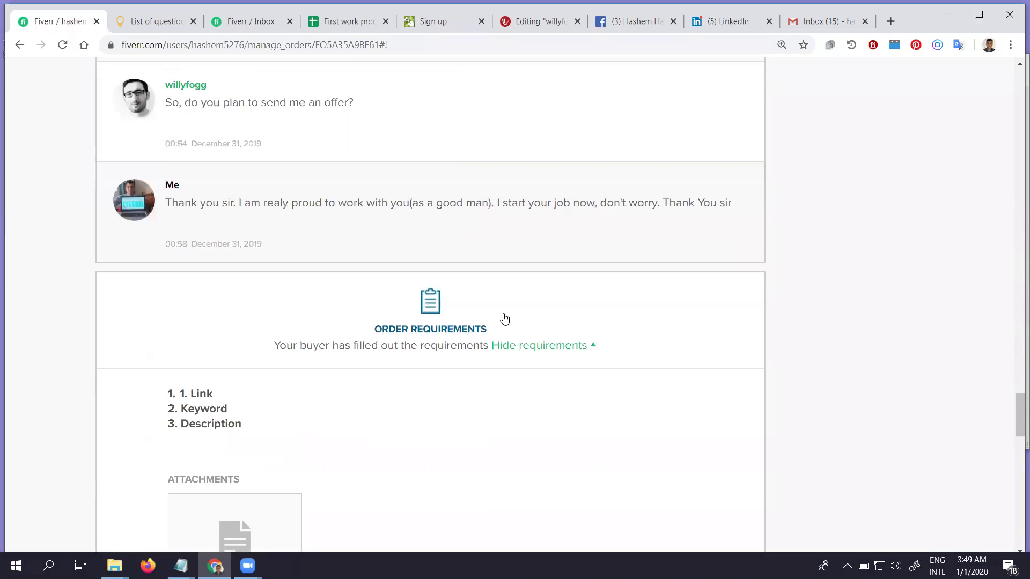
scroll(505, 318, down, 3)
scroll(504, 318, up, 4)
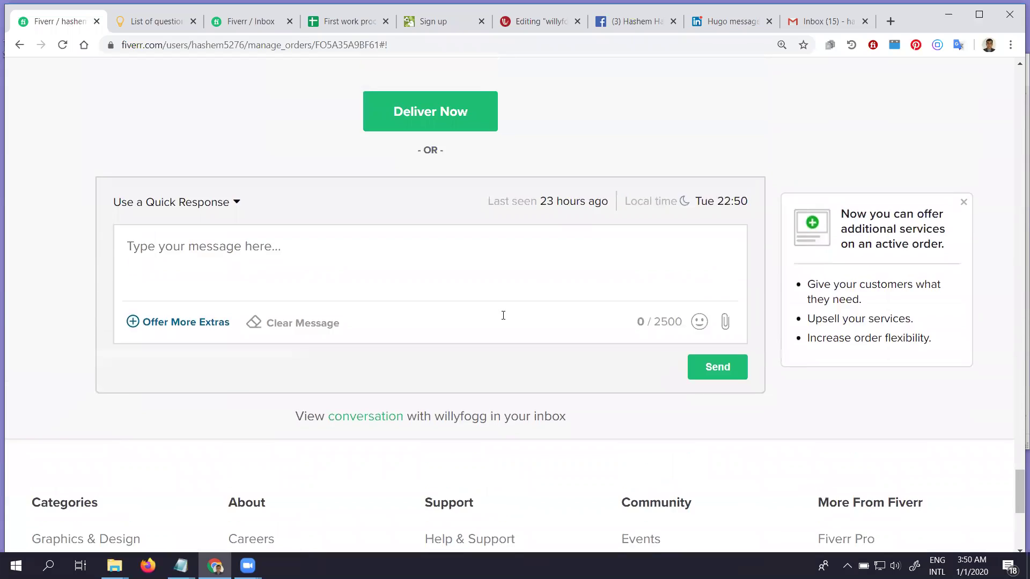
scroll(504, 319, up, 6)
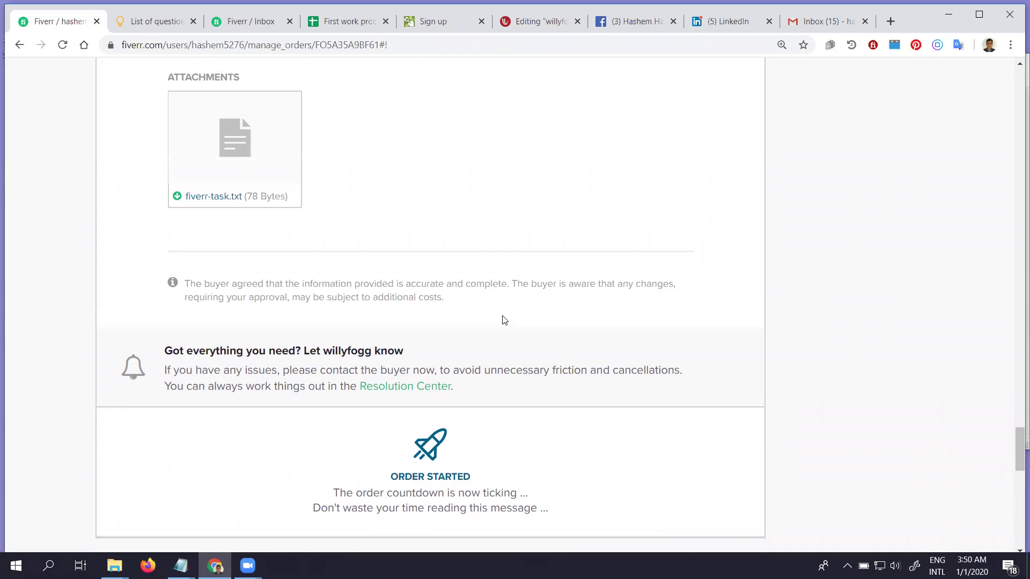
scroll(505, 320, up, 1)
scroll(504, 320, up, 2)
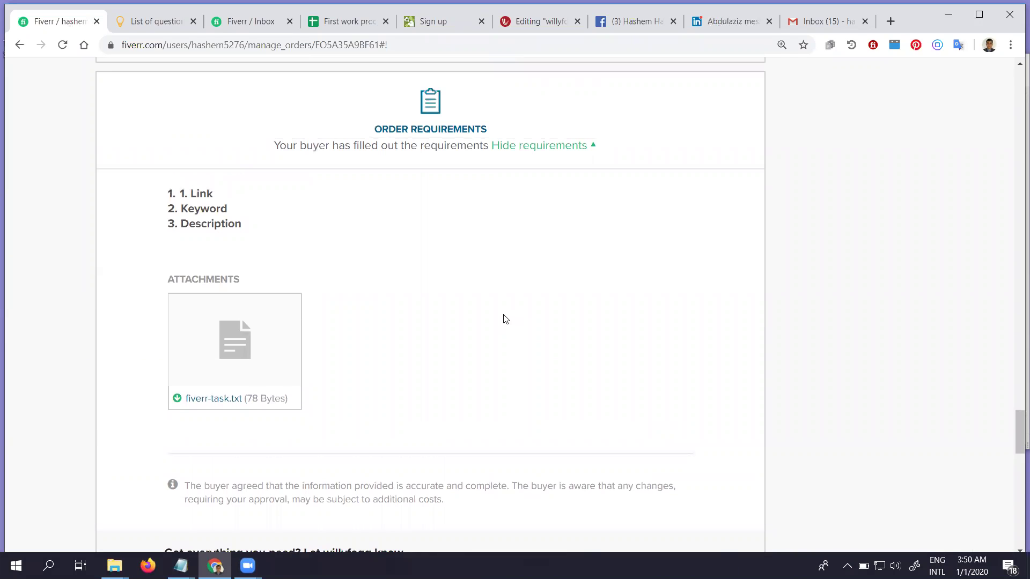
scroll(504, 319, up, 2)
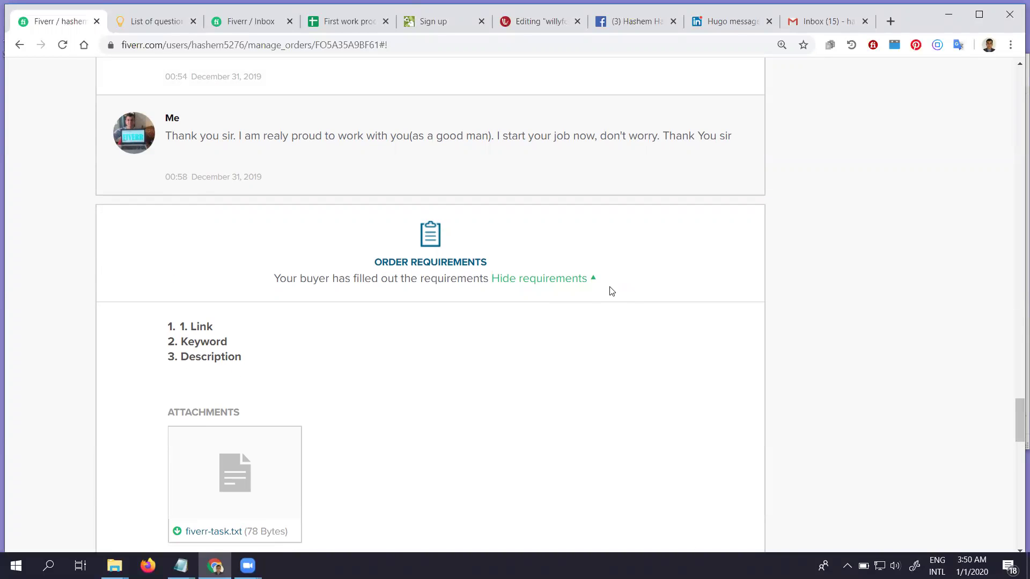
key(Home)
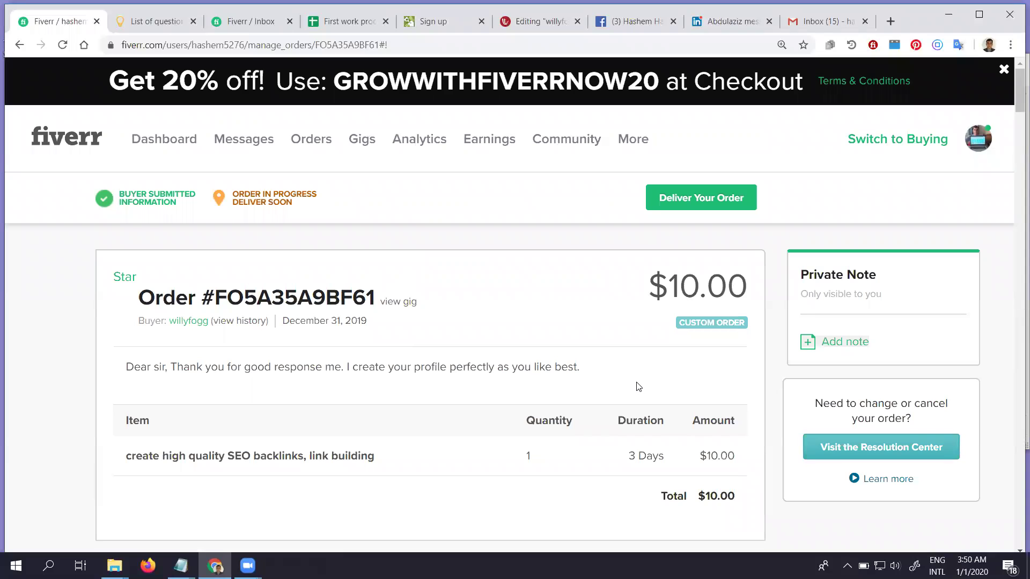
scroll(636, 382, down, 3)
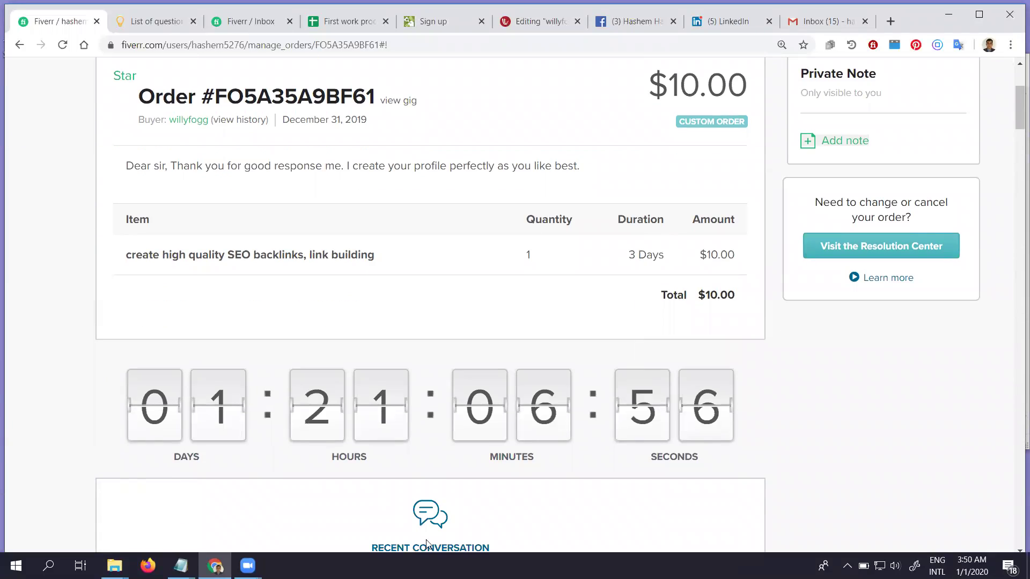
scroll(426, 543, down, 3)
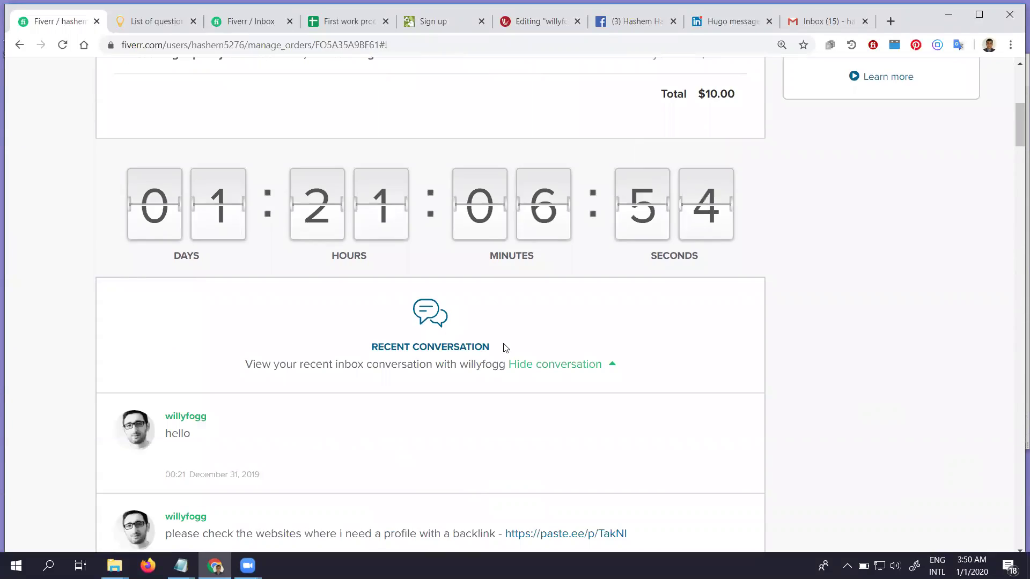
- Collapse the recent conversation and the order requirements on the order page, and return to the order summary
click(531, 365)
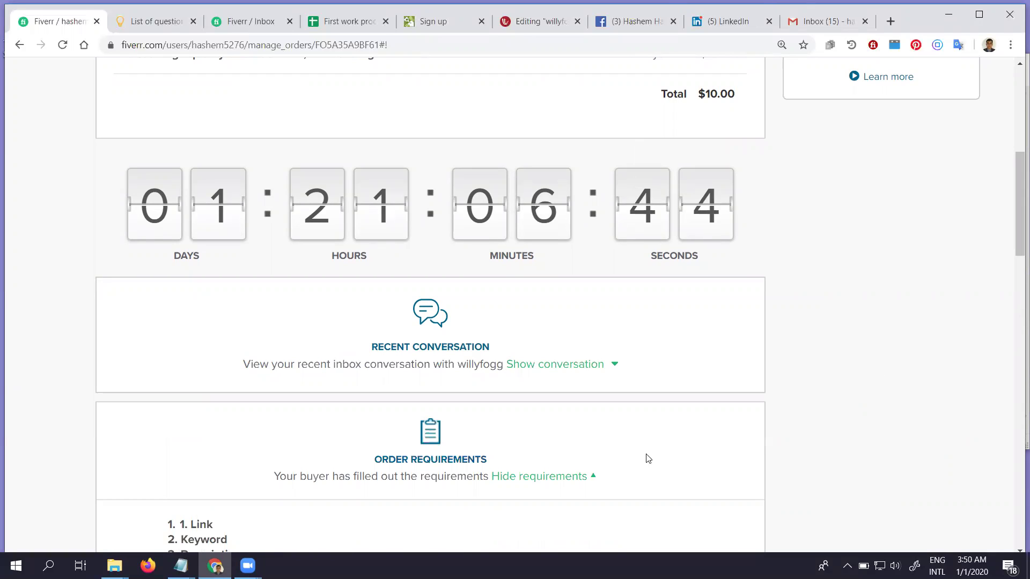
click(529, 482)
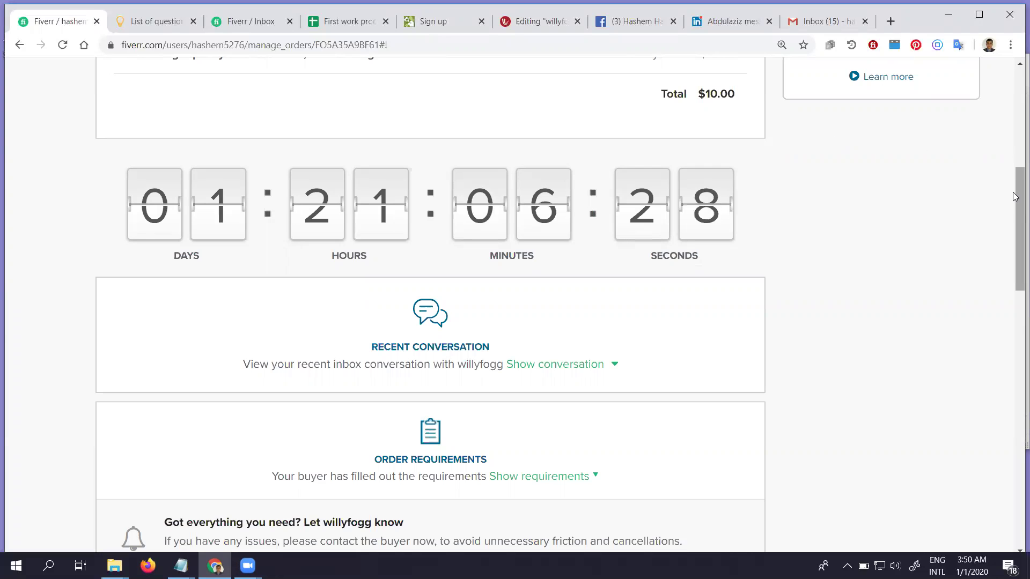
drag(1013, 211, 1004, 136)
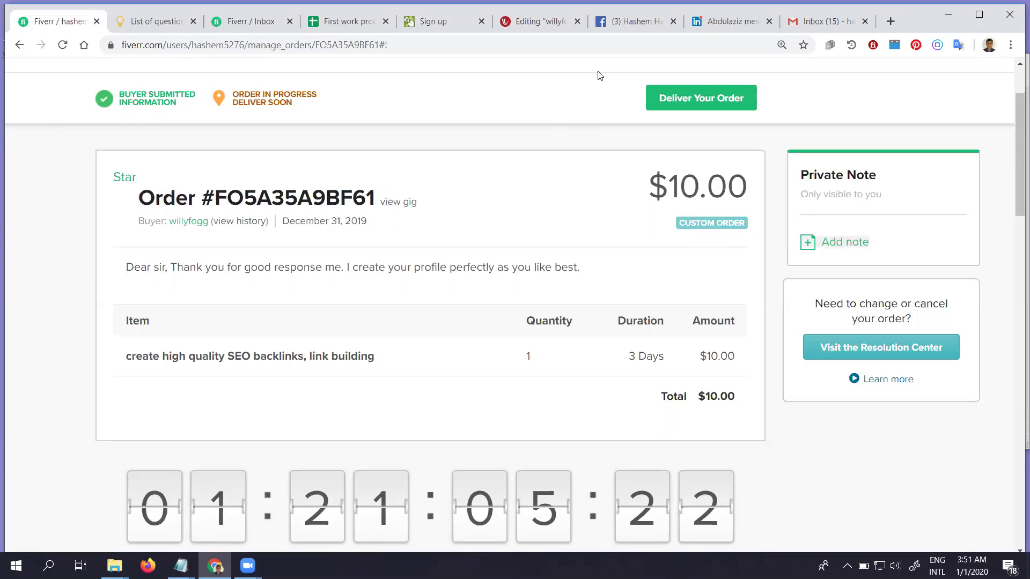
- Return to the First work proof sheet and select cell E6 in the password column
click(344, 22)
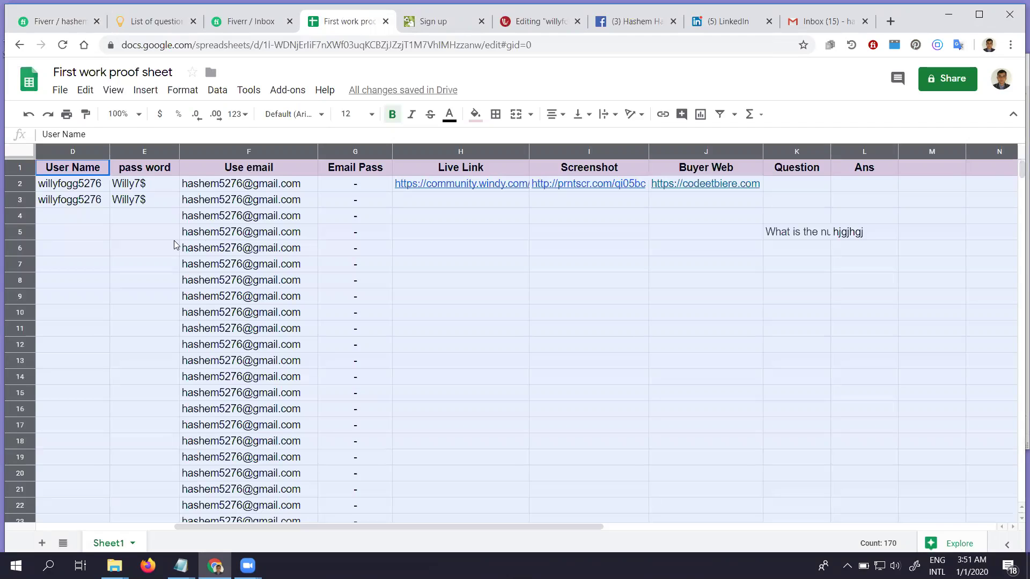
click(127, 249)
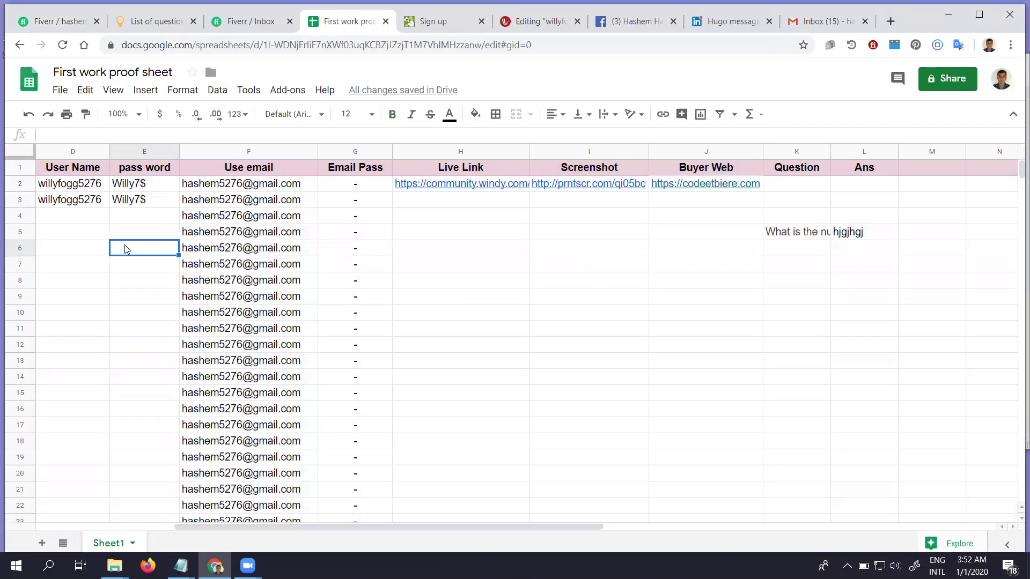
- Fill columns C to G, from Ful Name through Email Pass, with a muted greyish-teal background colour
key(Home)
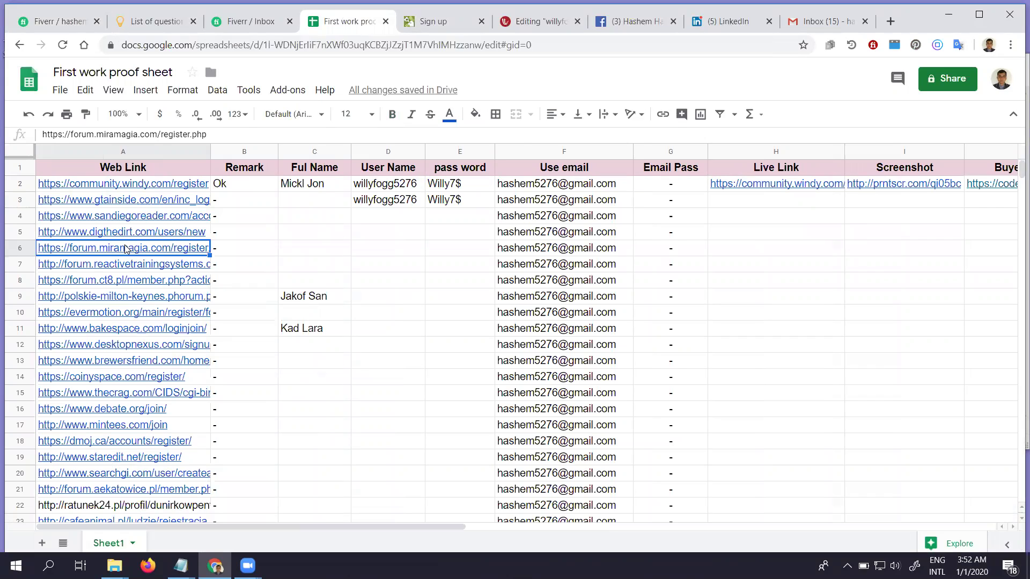
click(298, 152)
drag(297, 149, 650, 166)
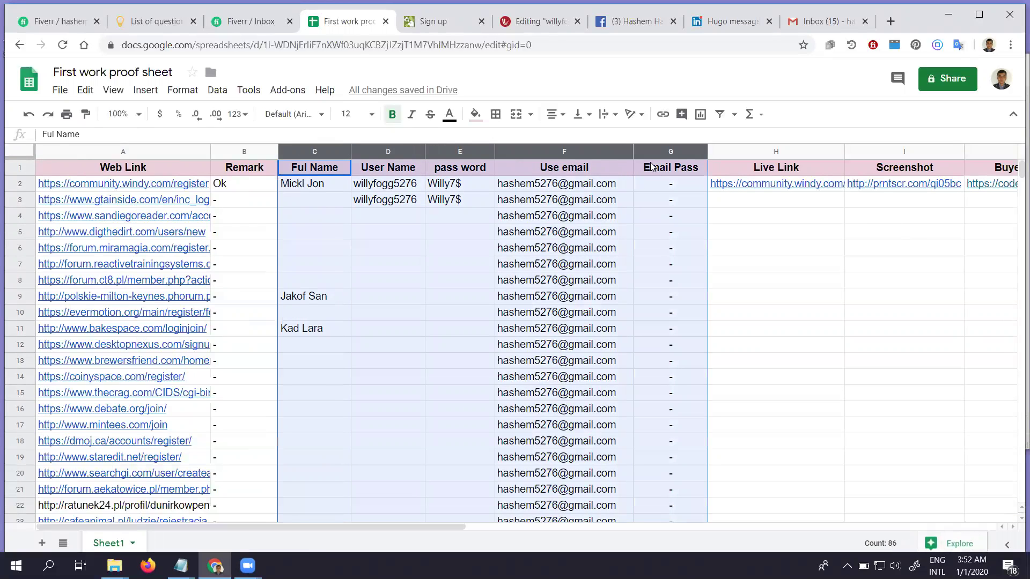
click(475, 115)
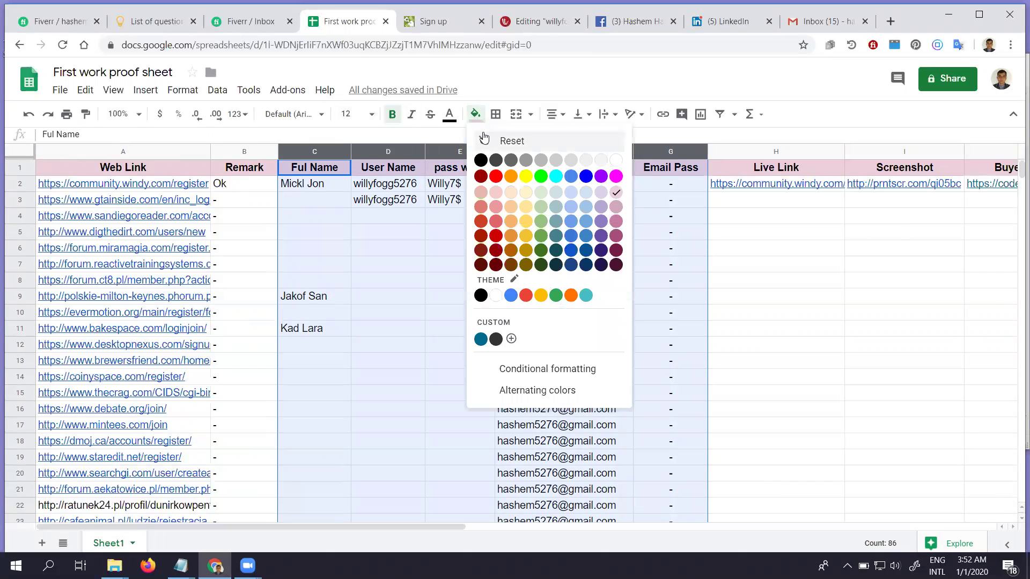
click(557, 206)
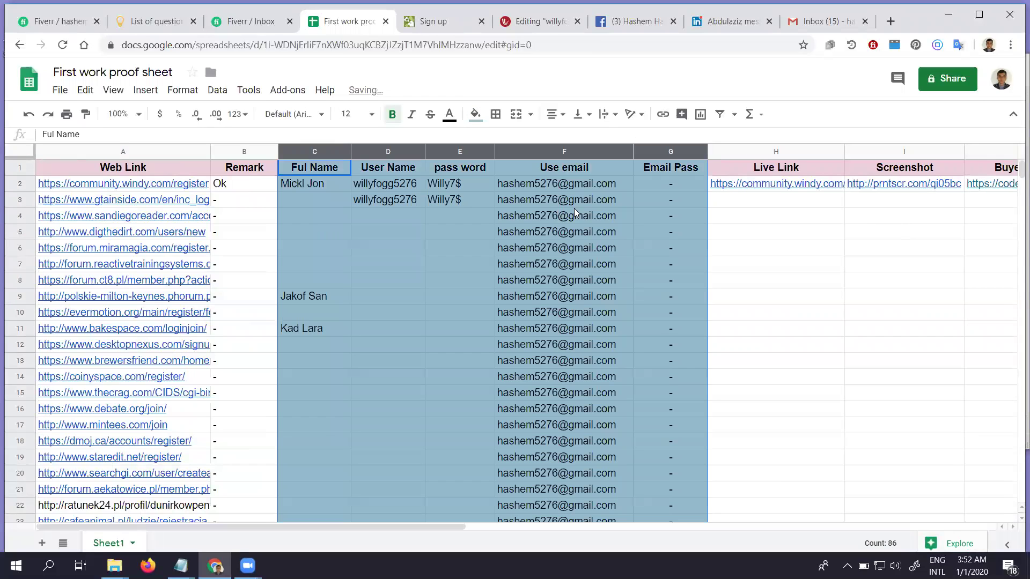
click(411, 285)
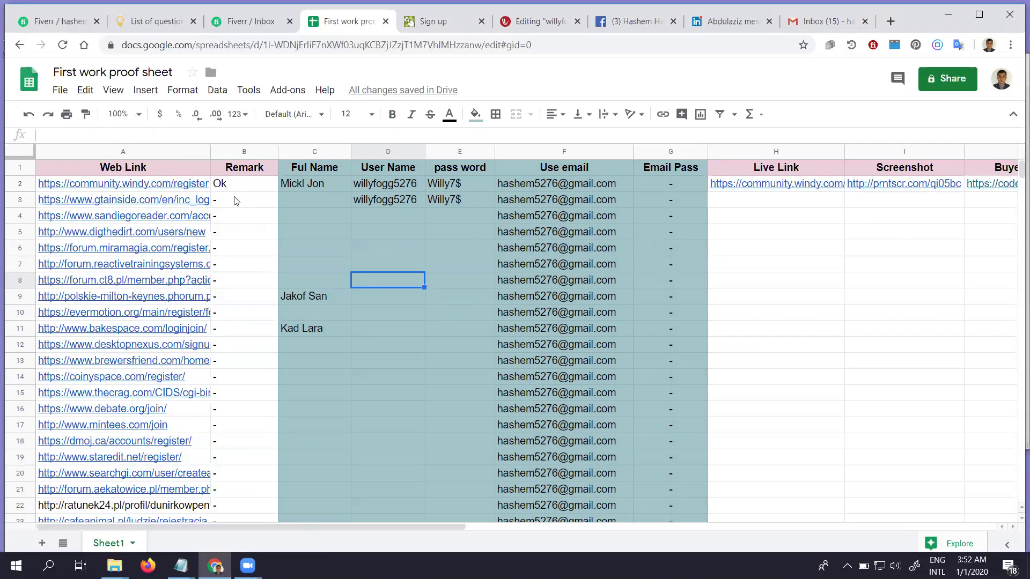
- Select row 2 and show the link preview for the community.windy.com registration address in the Web Link column
mouse_move(123, 207)
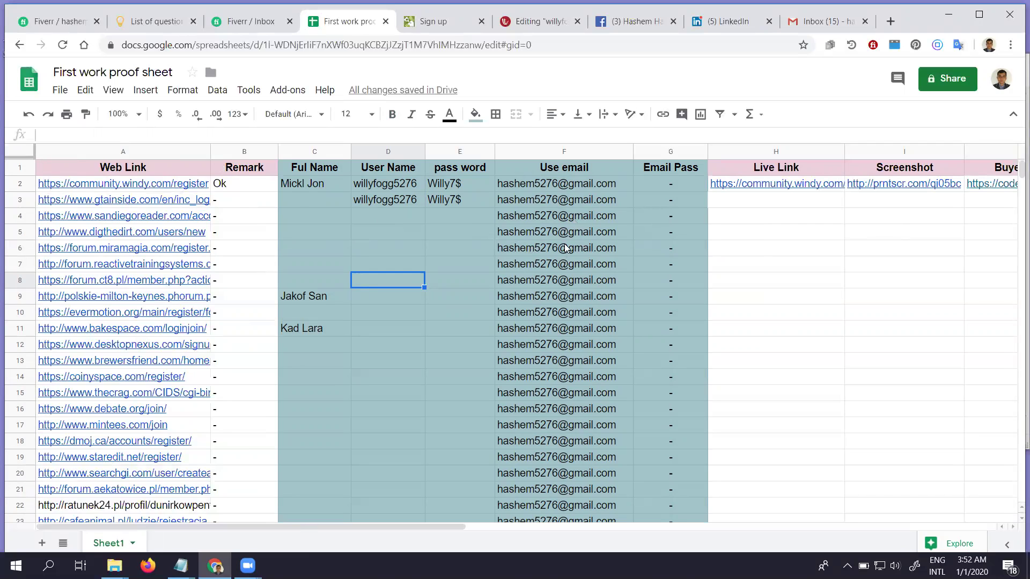
click(30, 185)
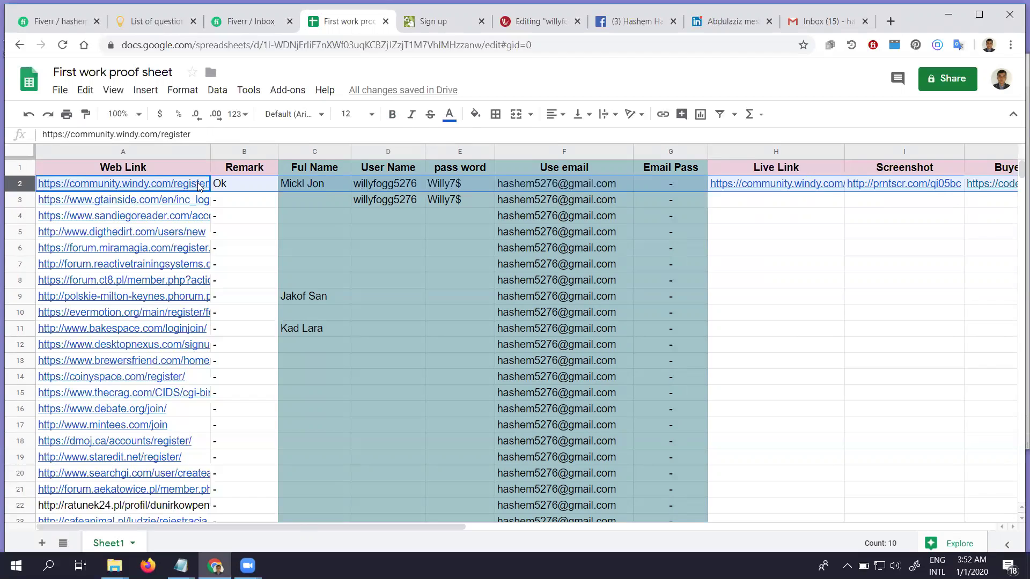
click(143, 186)
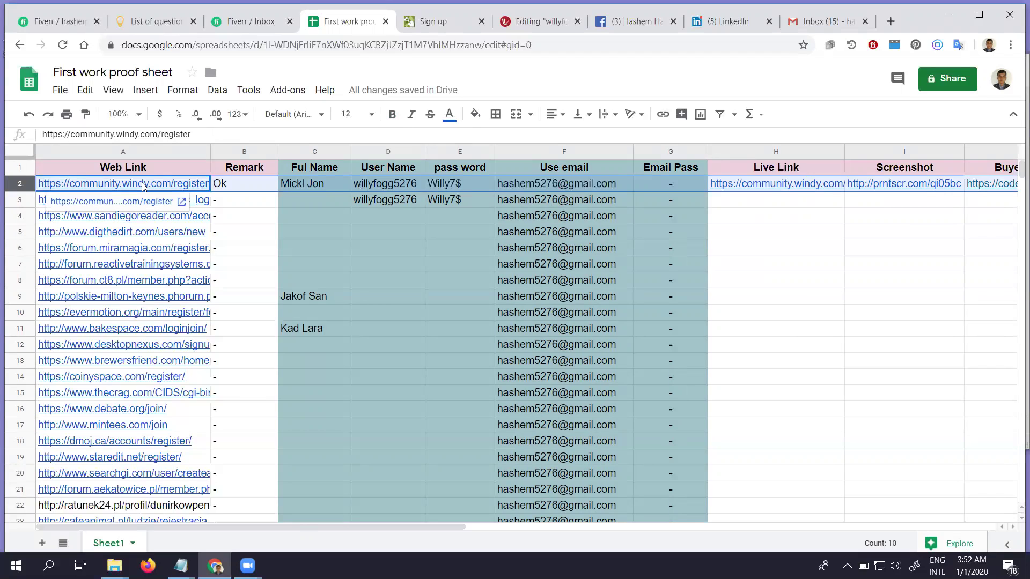